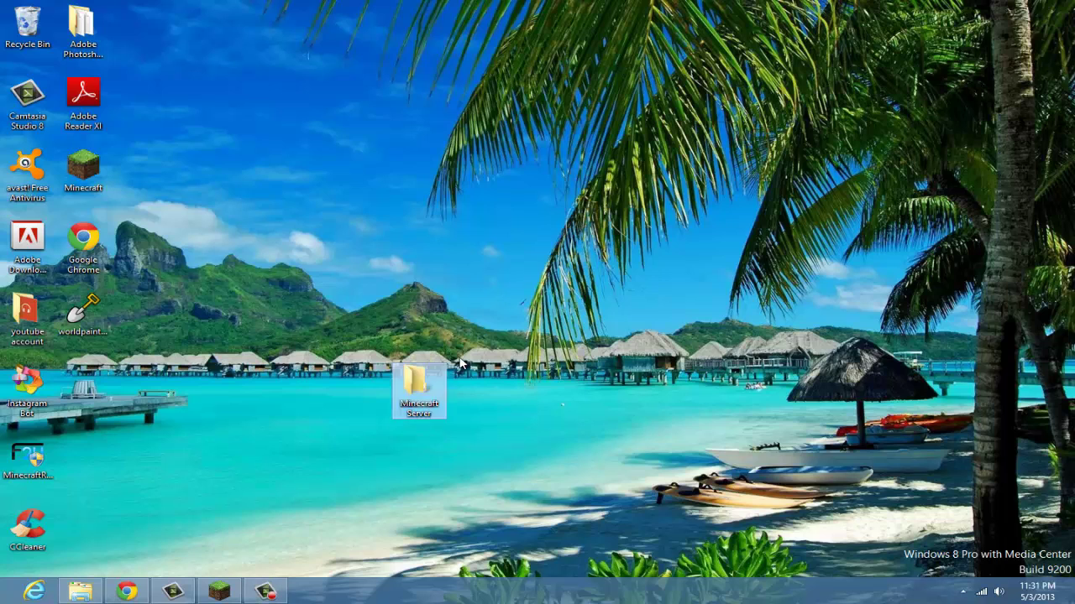
# Download the CraftBukkit 1.5.2-R0.1 development build in Chrome, keep the file, and place the jar in the desktop's Minecraft Server folder
pyautogui.doubleClick(417, 388)
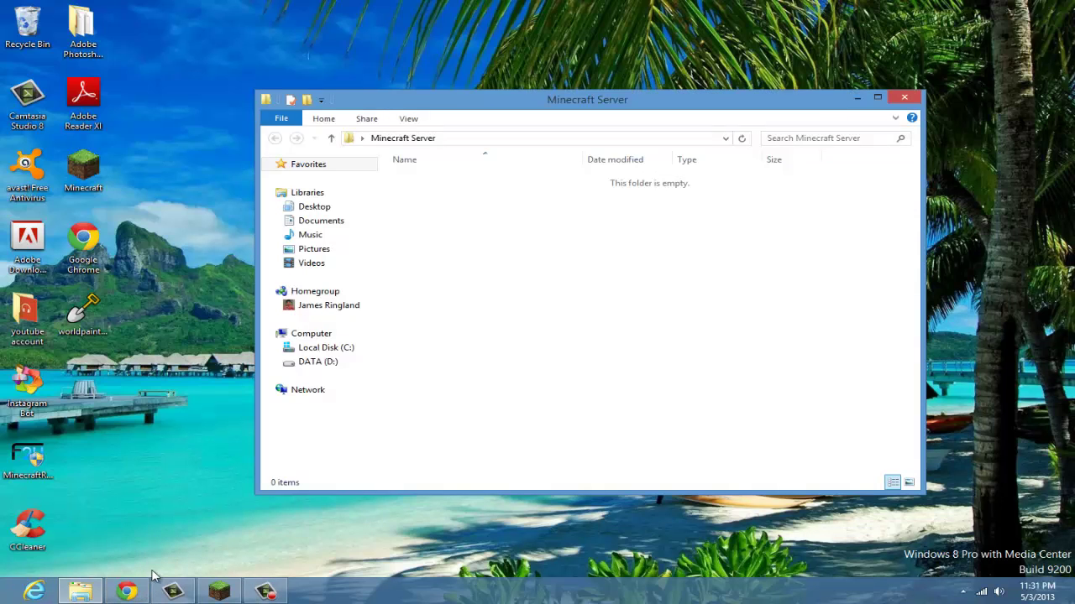
pyautogui.click(126, 592)
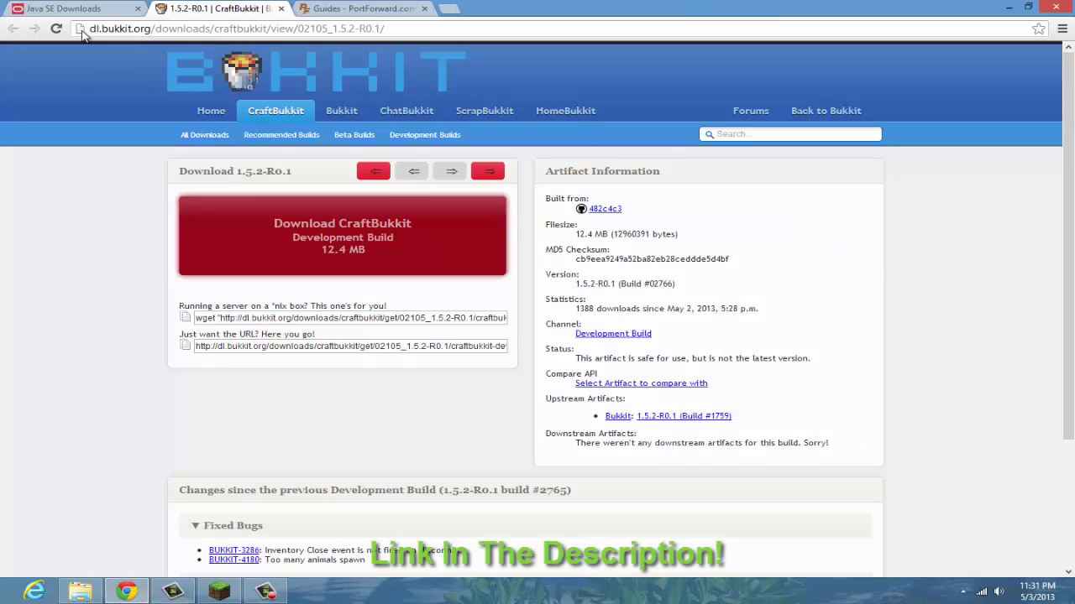
pyautogui.click(382, 242)
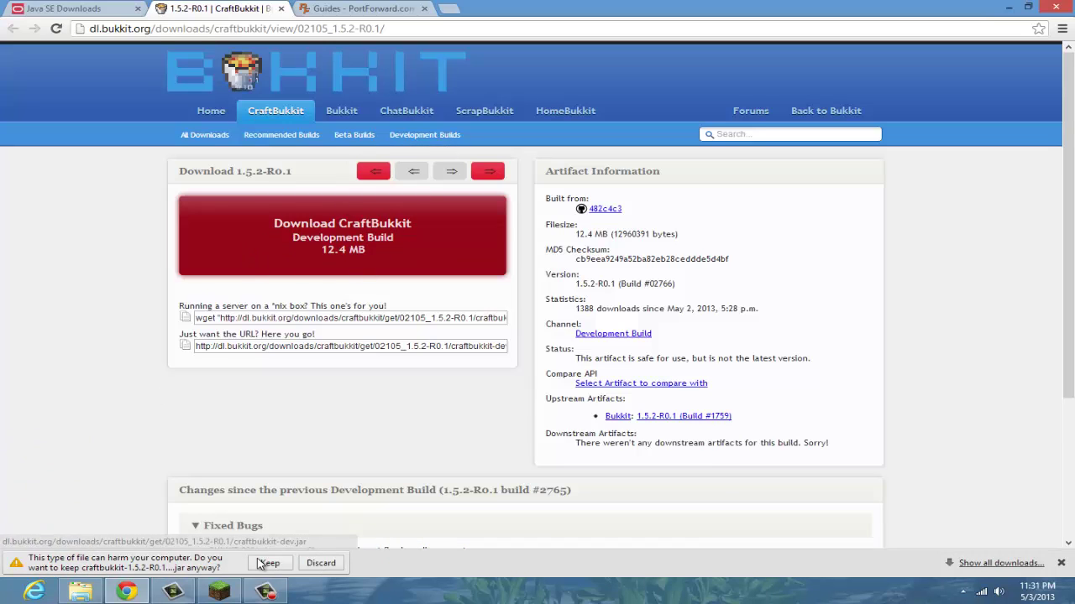
pyautogui.click(270, 563)
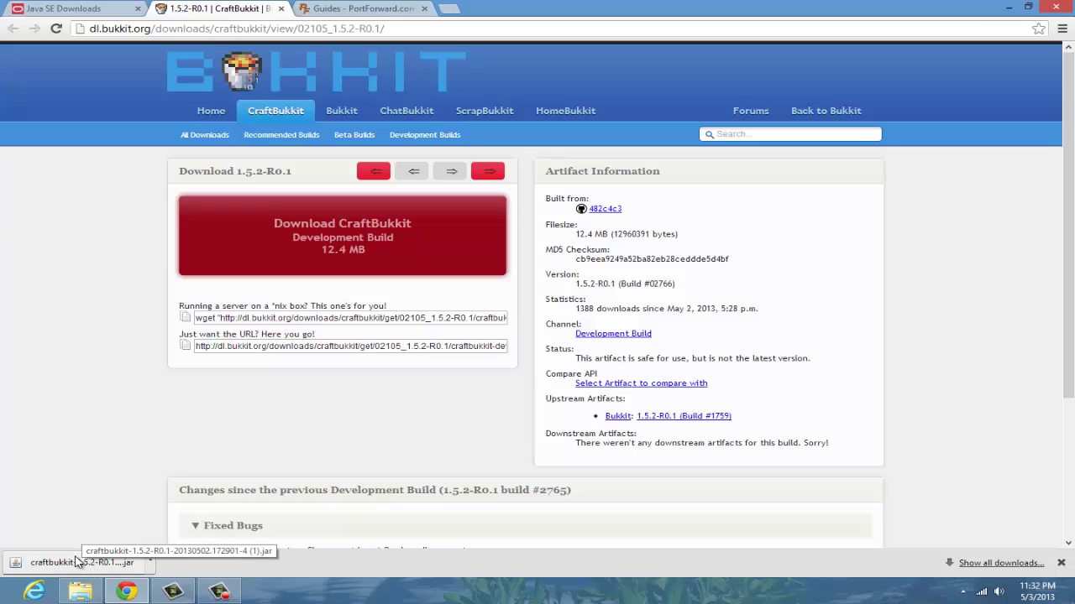
pyautogui.moveTo(81, 559); pyautogui.dragTo(679, 317)
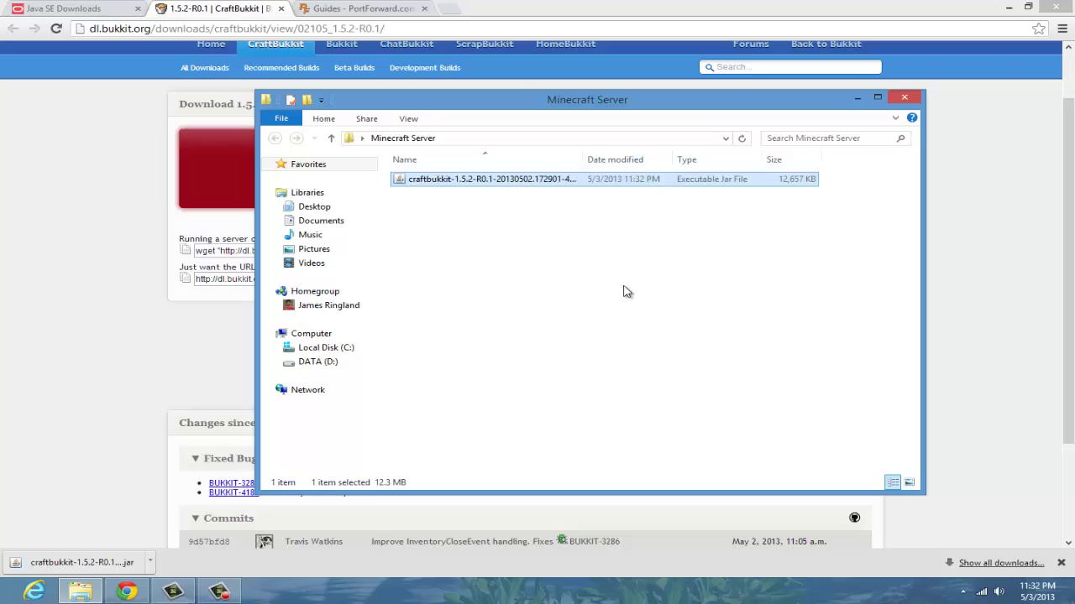
# Rename the downloaded CraftBukkit jar in the Minecraft Server folder to craftbukkit
pyautogui.rightClick(541, 183)
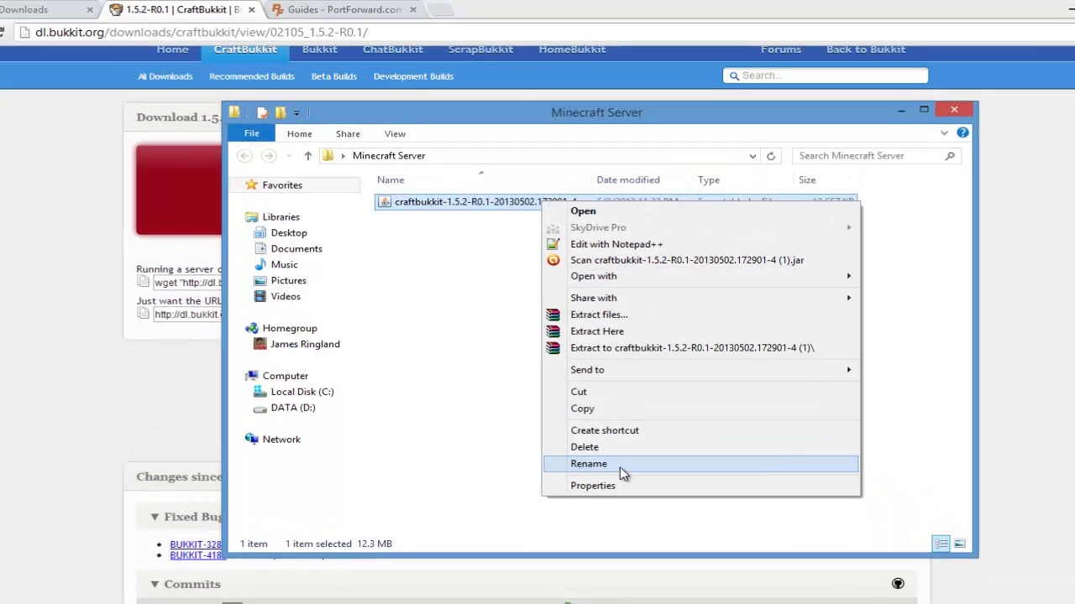
pyautogui.click(604, 418)
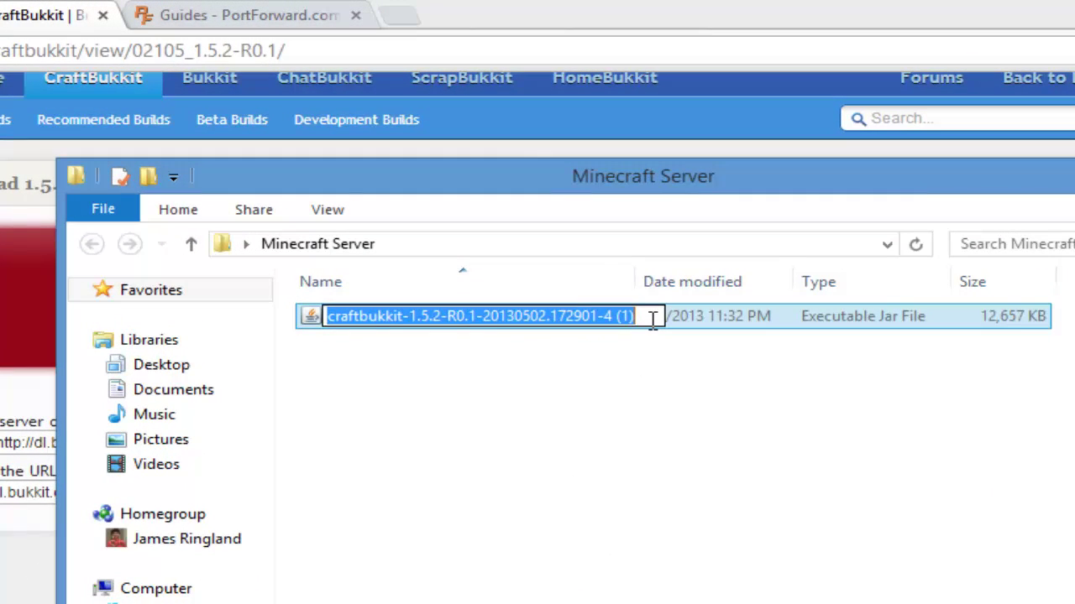
pyautogui.click(633, 272)
pyautogui.press('BackSpace')
pyautogui.press('BackSpace')
pyautogui.press('BackSpace')
pyautogui.press('BackSpace')
pyautogui.press('BackSpace')
pyautogui.press('BackSpace')
pyautogui.press('BackSpace')
pyautogui.press('BackSpace')
pyautogui.press('BackSpace')
pyautogui.press('BackSpace')
pyautogui.press('BackSpace')
pyautogui.press('BackSpace')
pyautogui.press('BackSpace')
pyautogui.press('BackSpace')
pyautogui.press('BackSpace')
pyautogui.press('BackSpace')
pyautogui.press('BackSpace')
pyautogui.press('BackSpace')
pyautogui.press('BackSpace')
pyautogui.press('BackSpace')
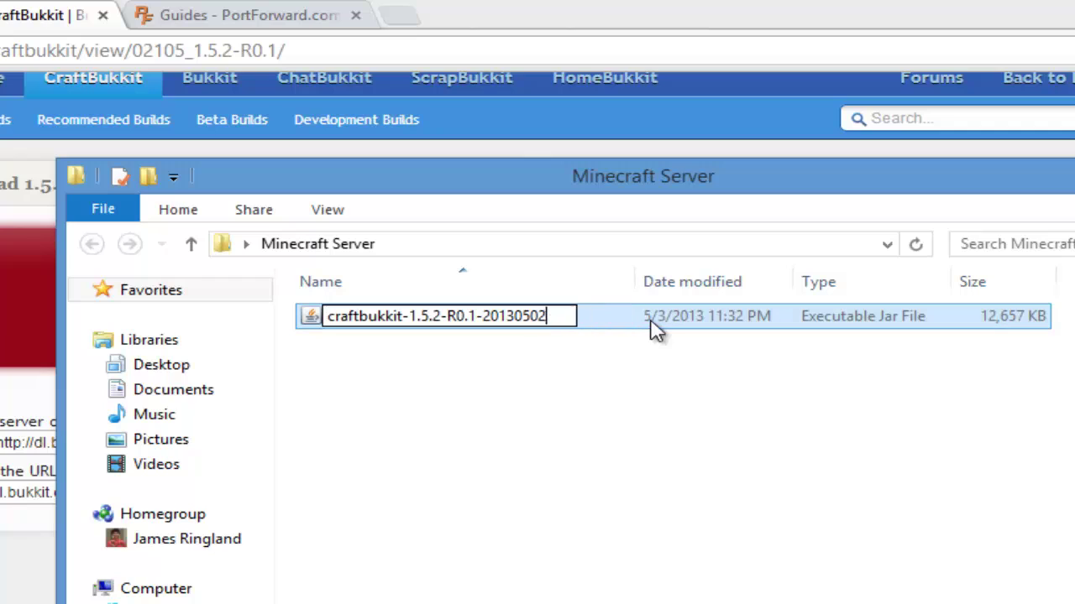
pyautogui.press('BackSpace')
pyautogui.press('BackSpace')
pyautogui.press('BackSpace')
pyautogui.press('BackSpace')
pyautogui.press('BackSpace')
pyautogui.press('BackSpace')
pyautogui.press('BackSpace')
pyautogui.press('BackSpace')
pyautogui.press('BackSpace')
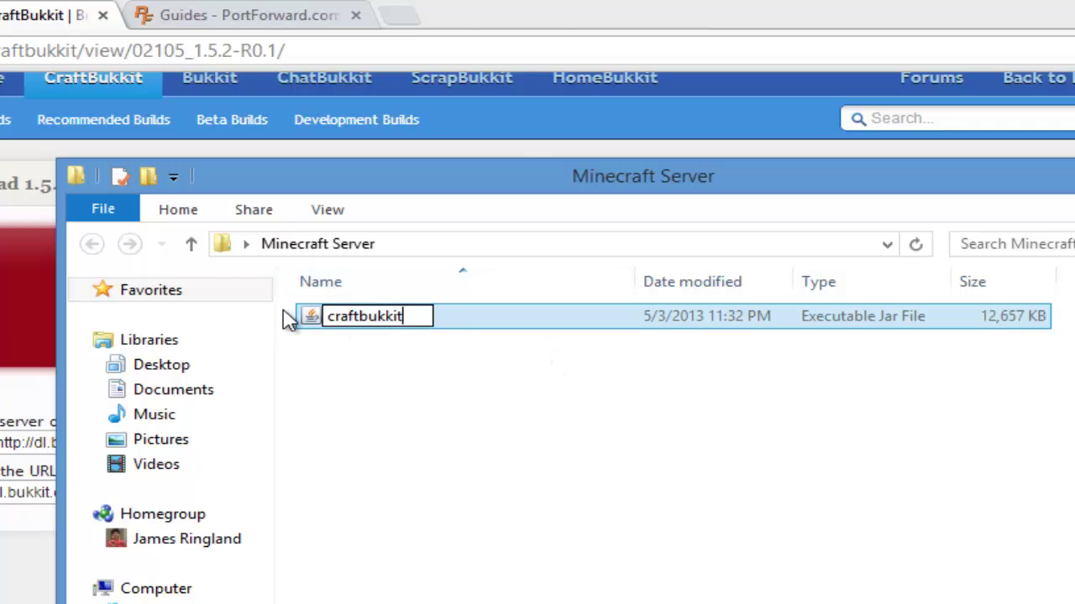
pyautogui.click(512, 462)
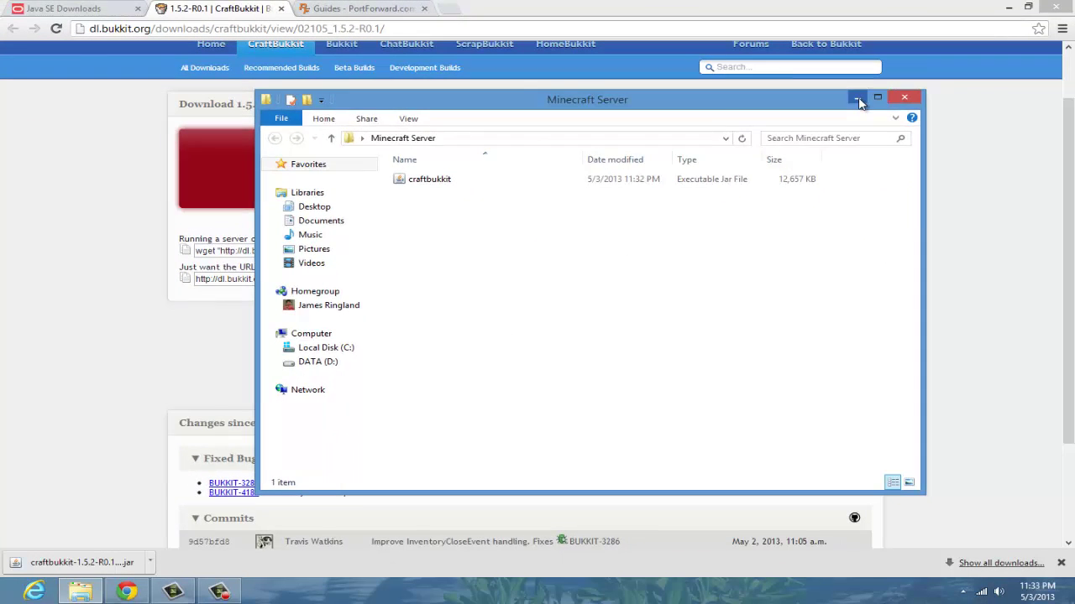
# Review the Java SE Runtime Environment 7u21 downloads for each operating system on Oracle's page in Chrome, and close that page
pyautogui.click(856, 98)
pyautogui.click(118, 8)
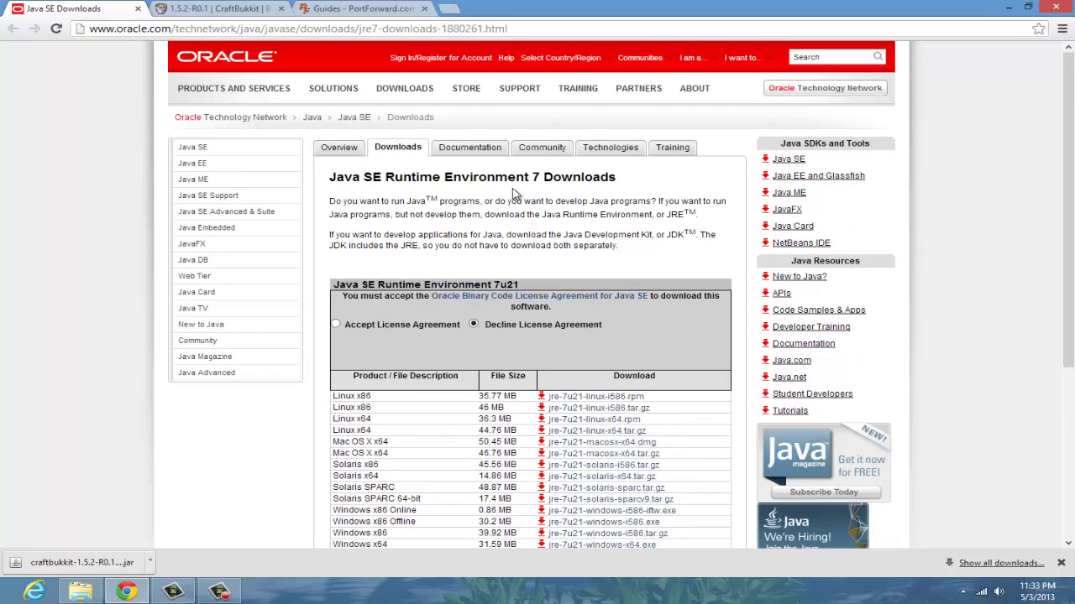
pyautogui.scroll(-5, 523, 178)
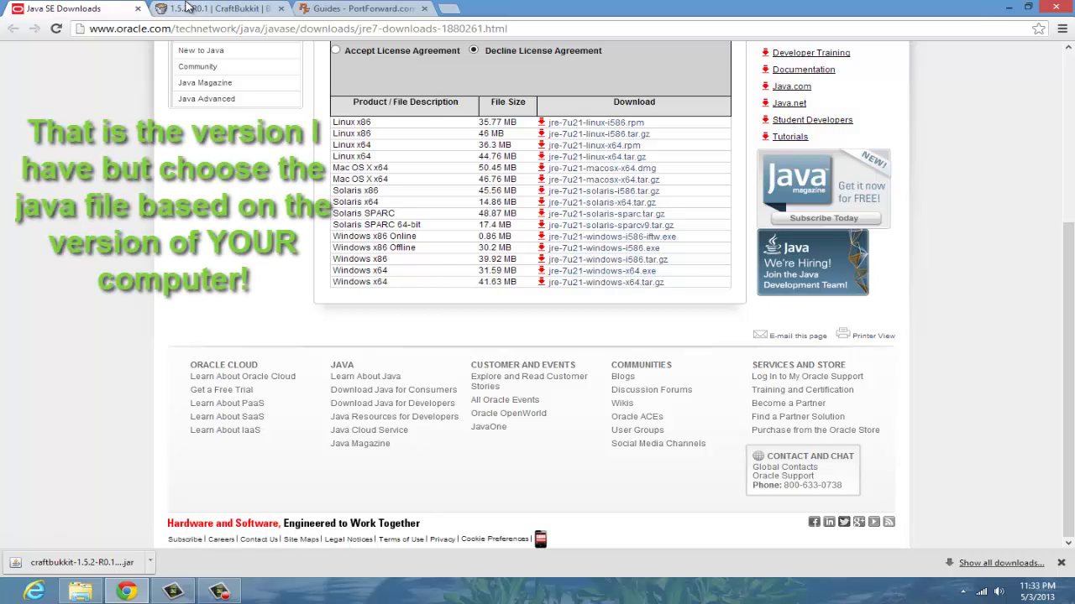
pyautogui.click(138, 9)
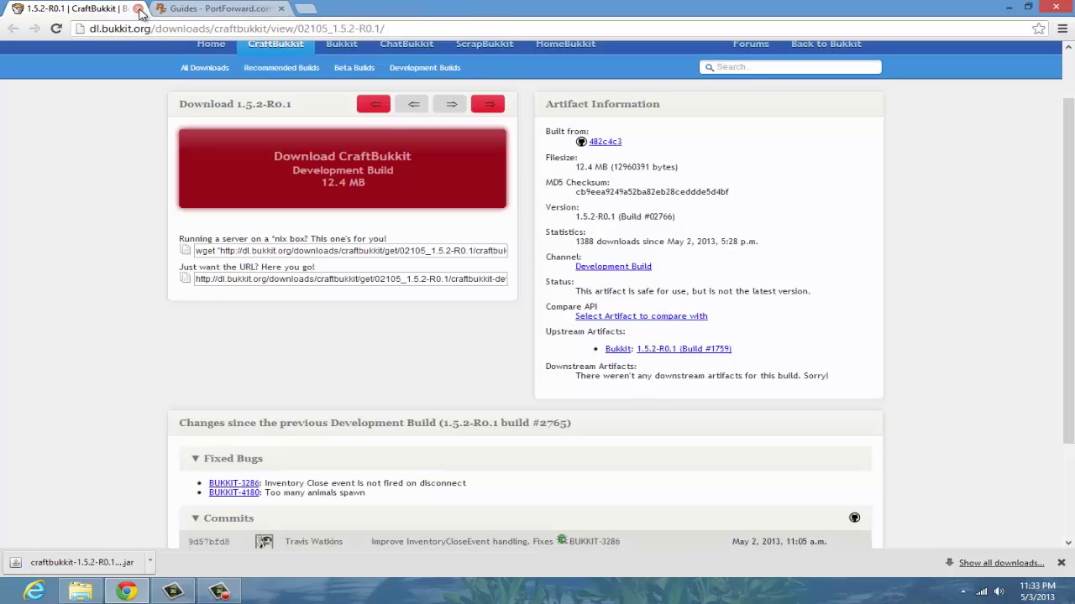
# Switch to Notepad and write the startup script "java -Xms1024M -Xmx1024M -jar craftbukkit.jar -o true" with "PAUSE" on the second line
pyautogui.click(80, 593)
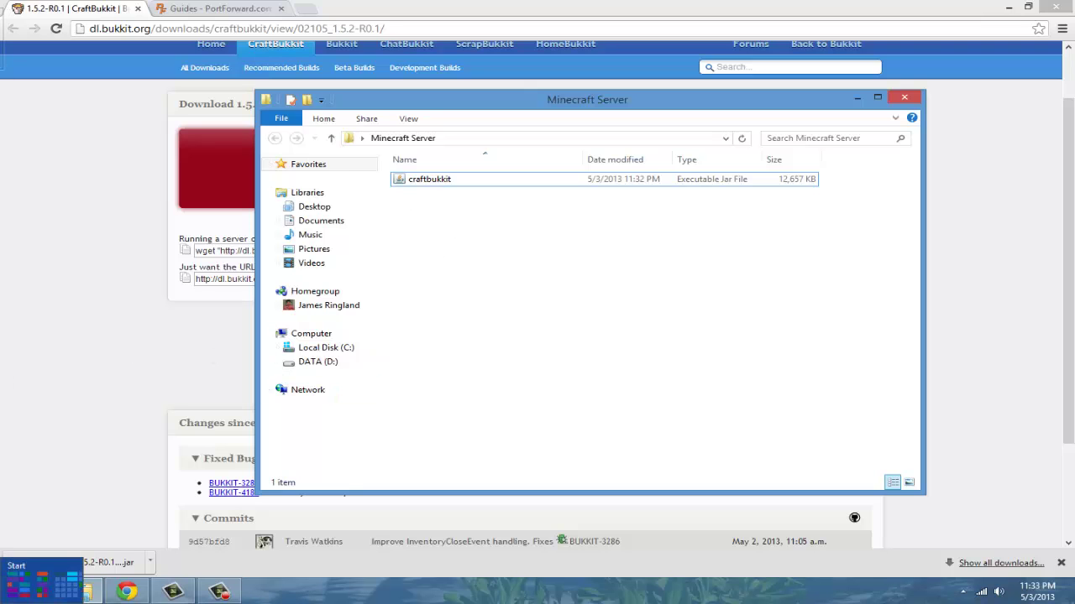
pyautogui.click(13, 596)
pyautogui.click(872, 525)
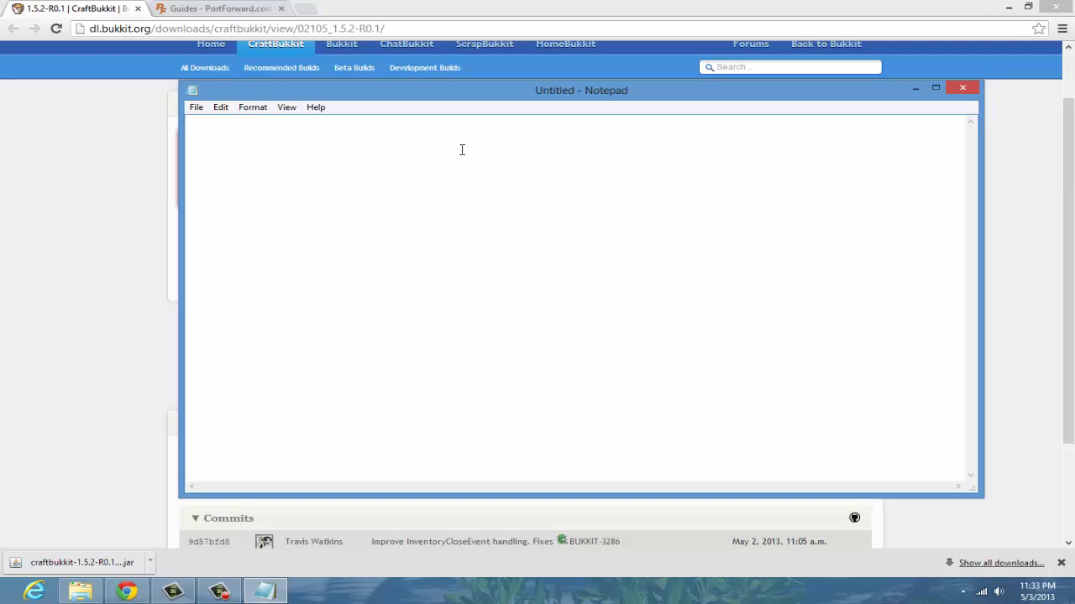
pyautogui.write('java -Xms1024M -Xmx1024M -jar craftbukkit.jar -o true PAUSE')
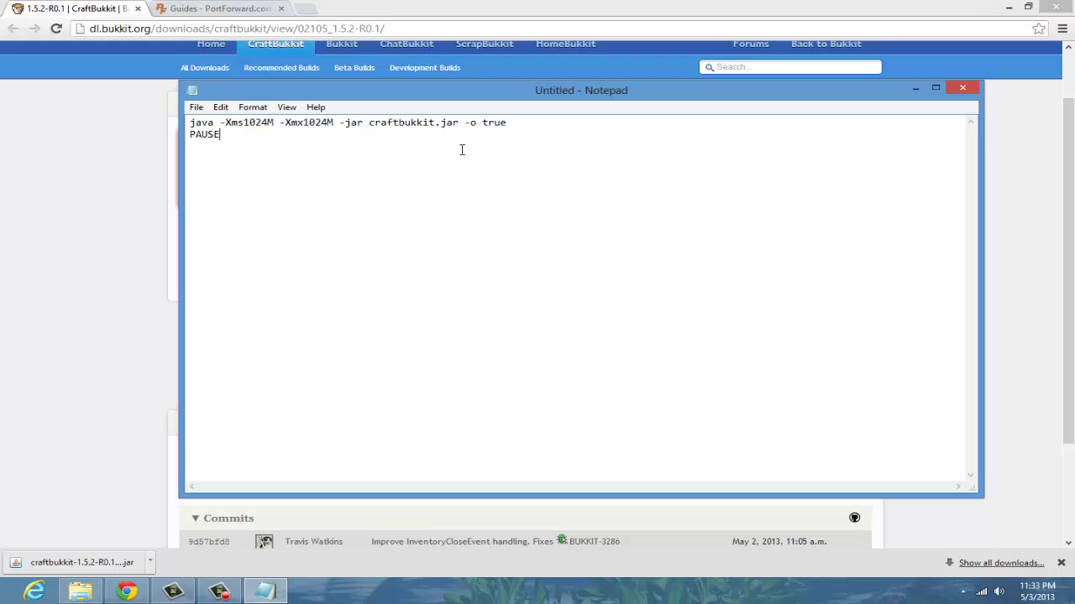
pyautogui.hotkey('ctrl', 'a')
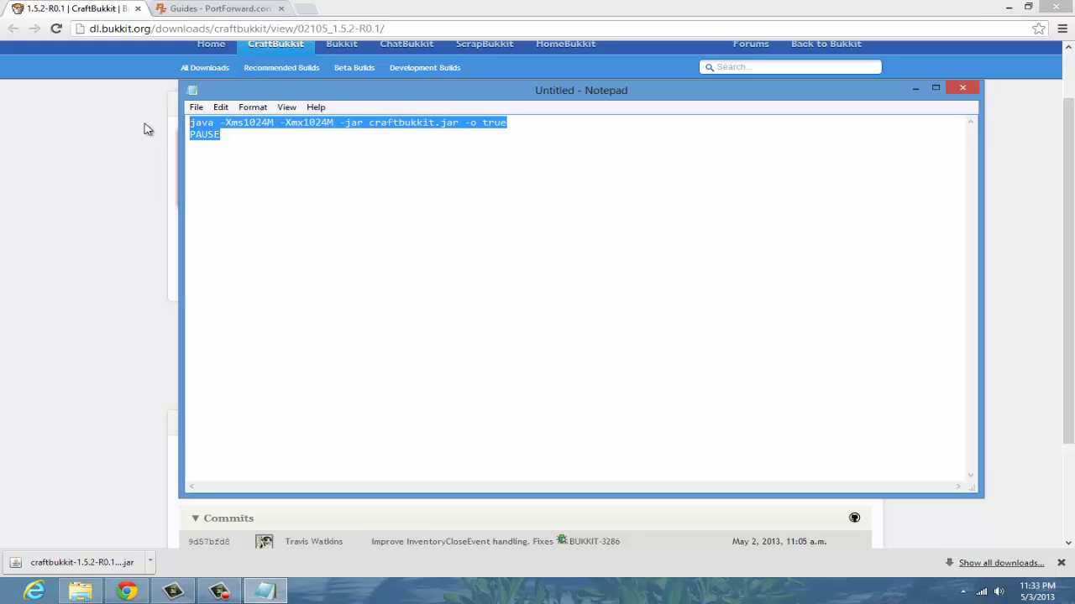
pyautogui.click(255, 154)
# Save the script as Run.bat in the Minecraft Server folder, and launch it to start the server
pyautogui.click(205, 111)
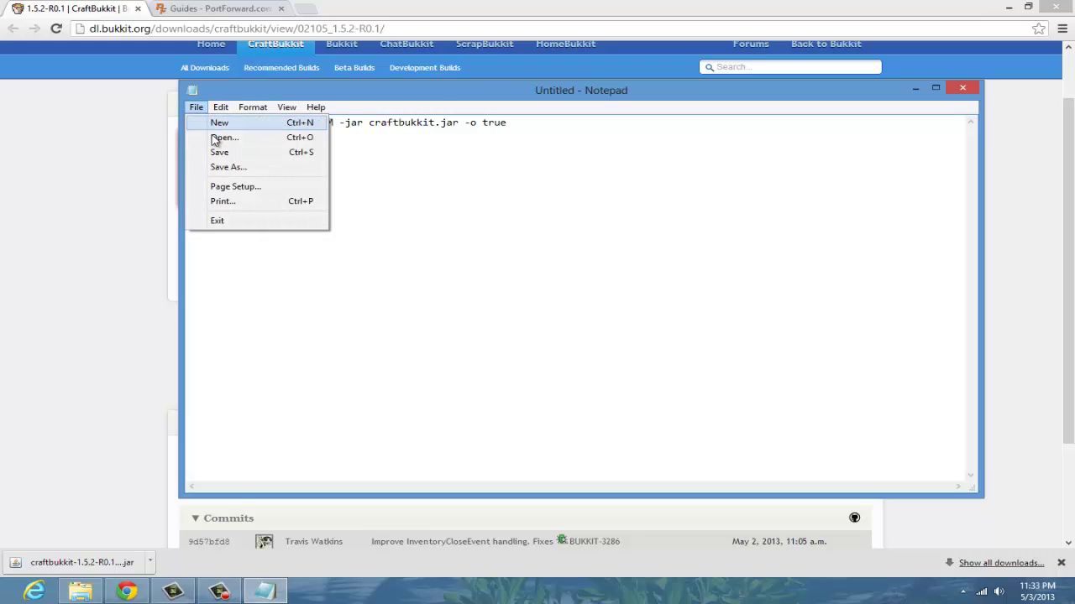
pyautogui.click(218, 169)
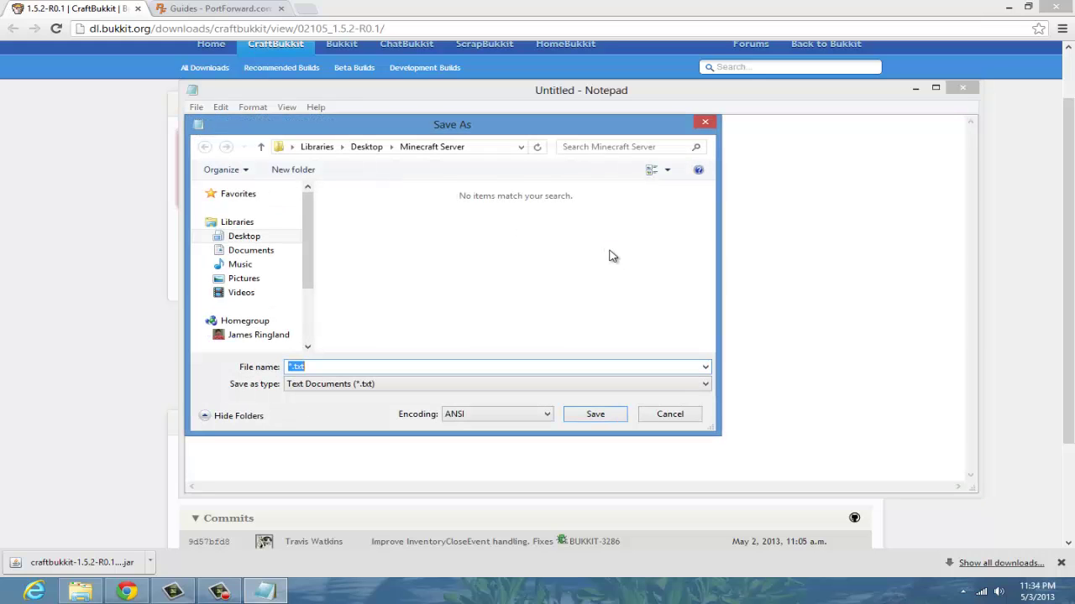
pyautogui.write('Run.bat')
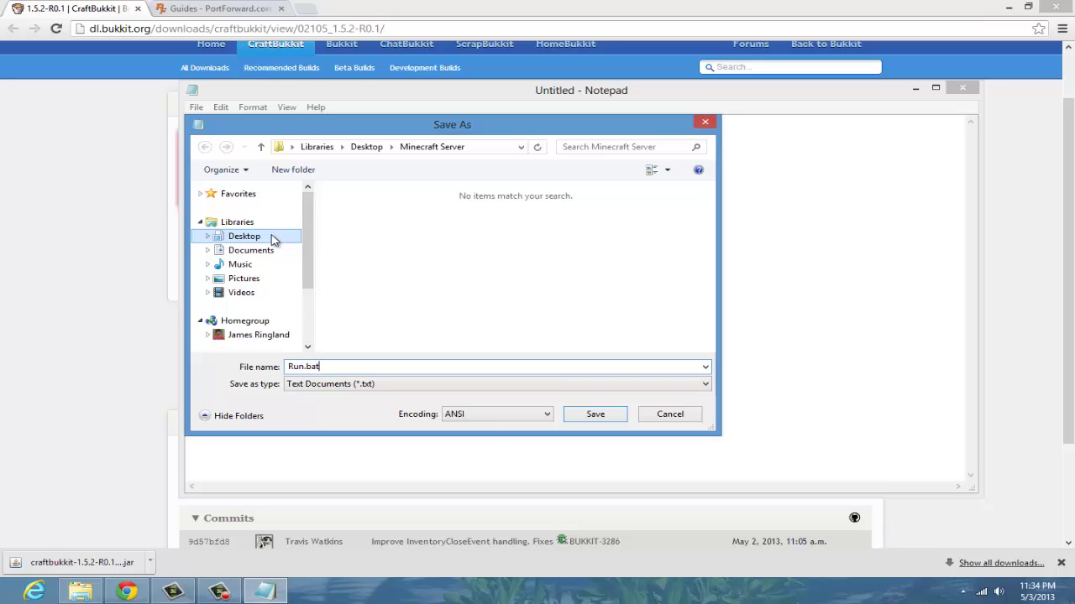
pyautogui.click(586, 415)
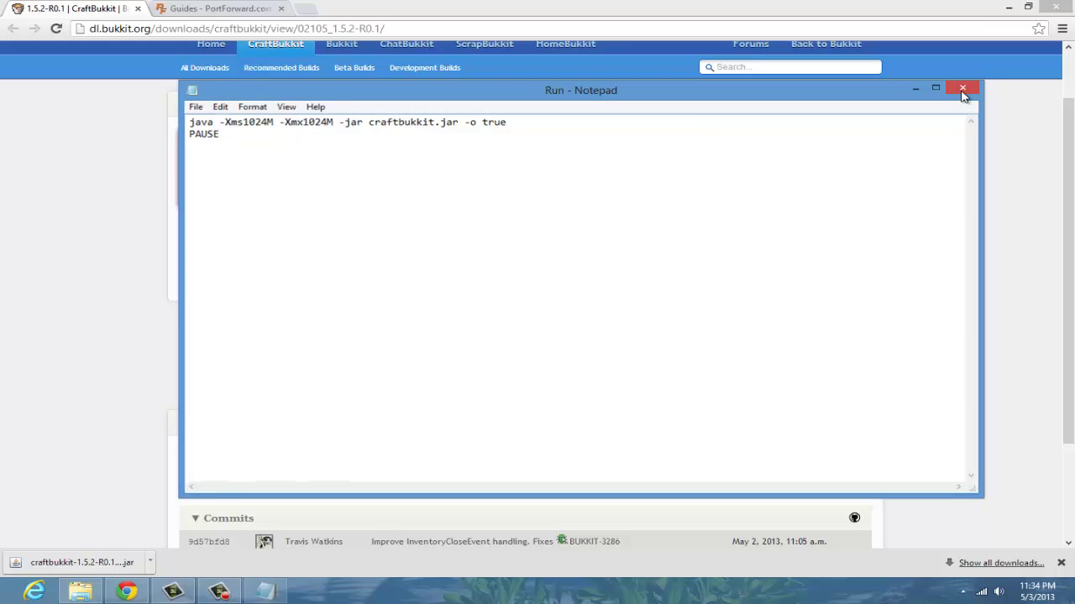
pyautogui.click(963, 90)
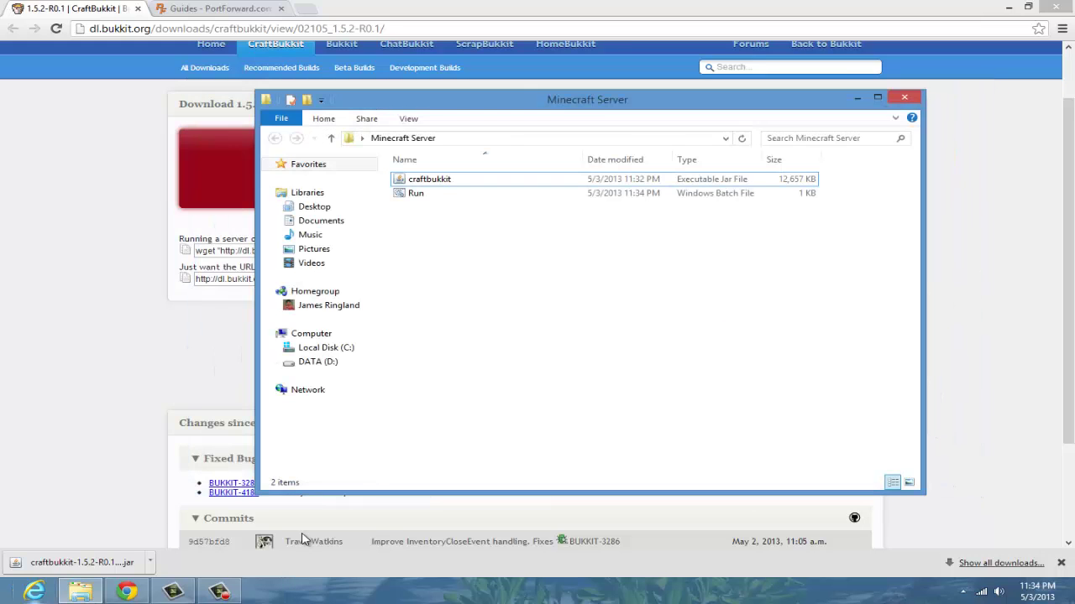
pyautogui.doubleClick(446, 195)
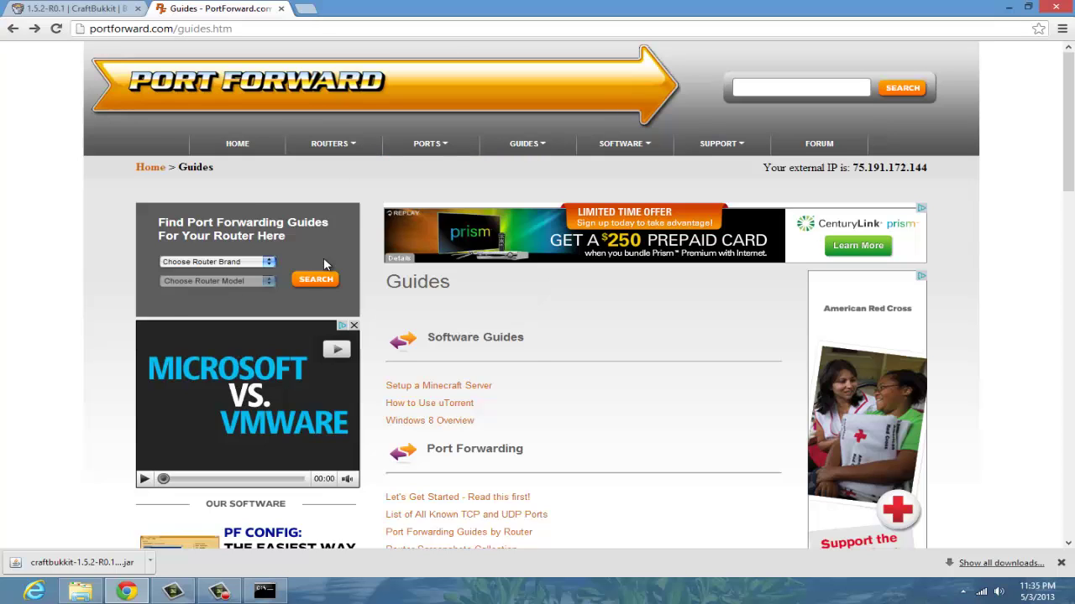
# Find the port forwarding guides for the Symbol WS-2000 router on PortForward.com and dismiss the PFConfig advertisement
pyautogui.click(269, 264)
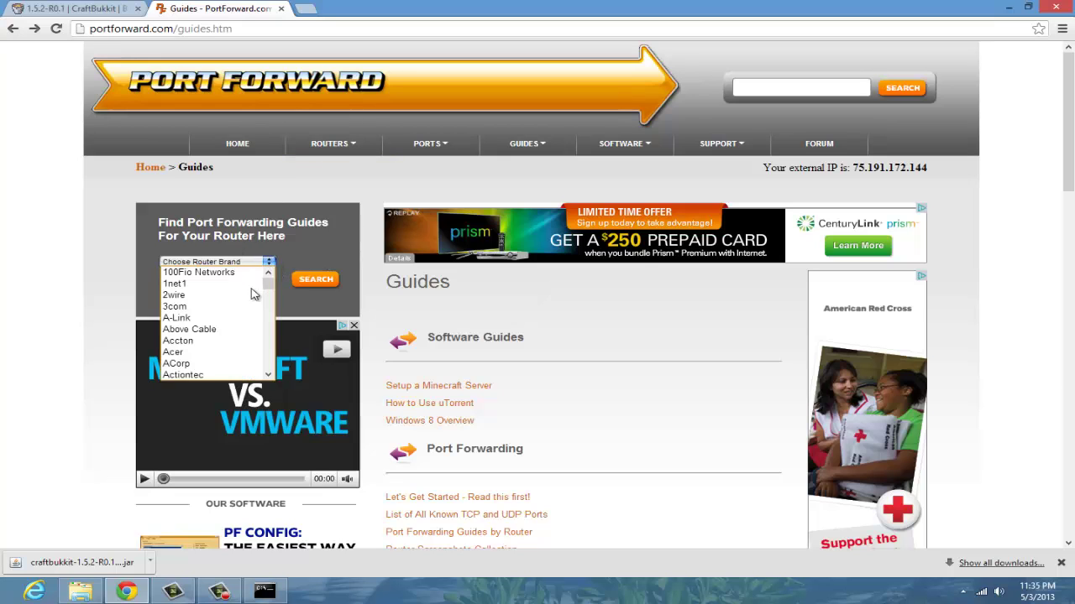
pyautogui.moveTo(269, 294); pyautogui.dragTo(251, 346)
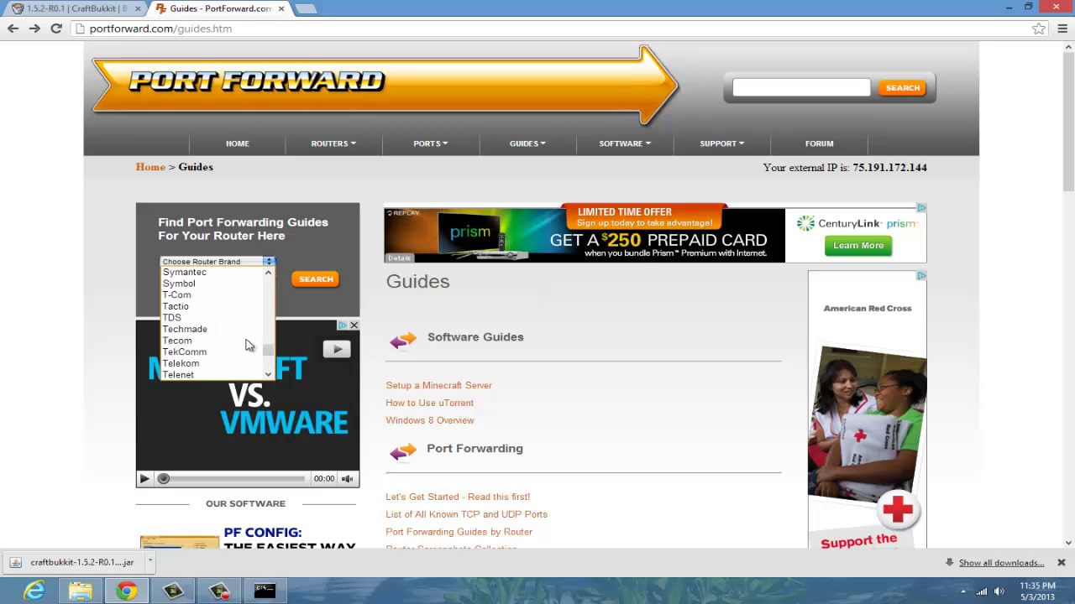
pyautogui.click(205, 285)
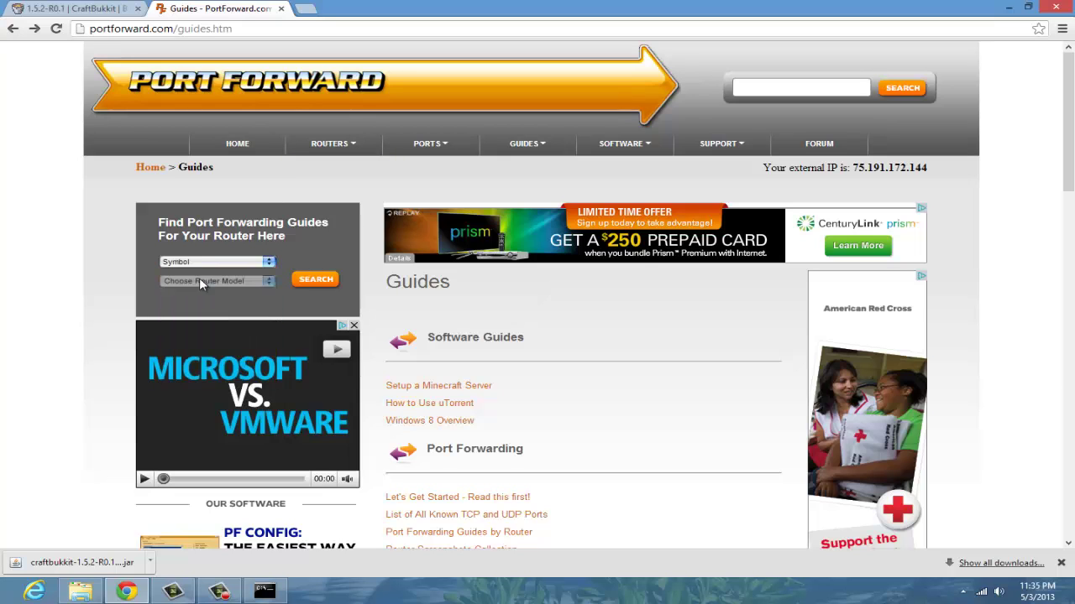
pyautogui.click(268, 279)
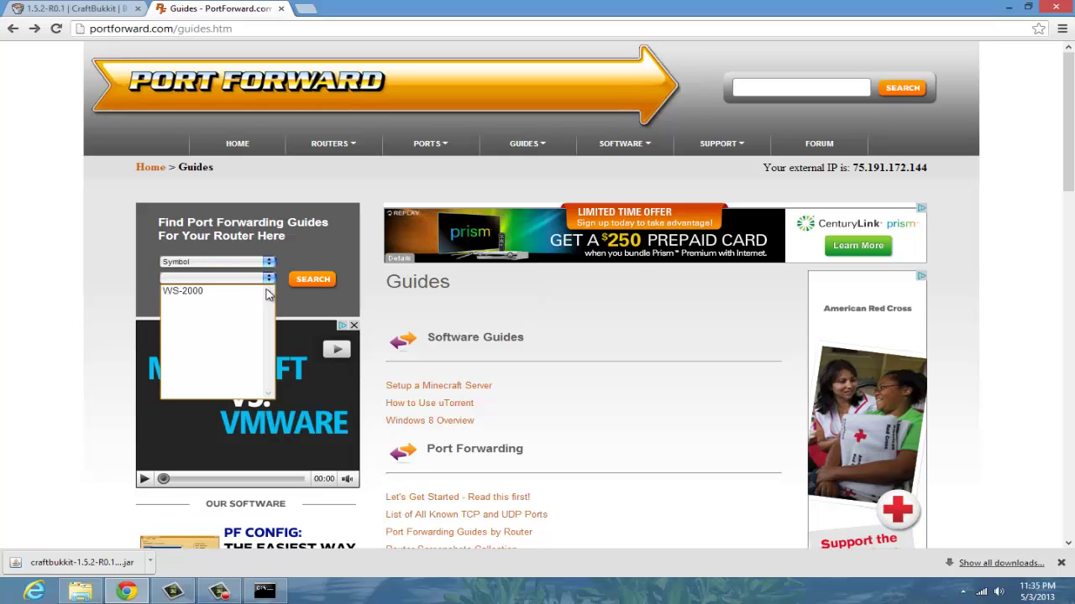
pyautogui.click(179, 295)
pyautogui.click(309, 285)
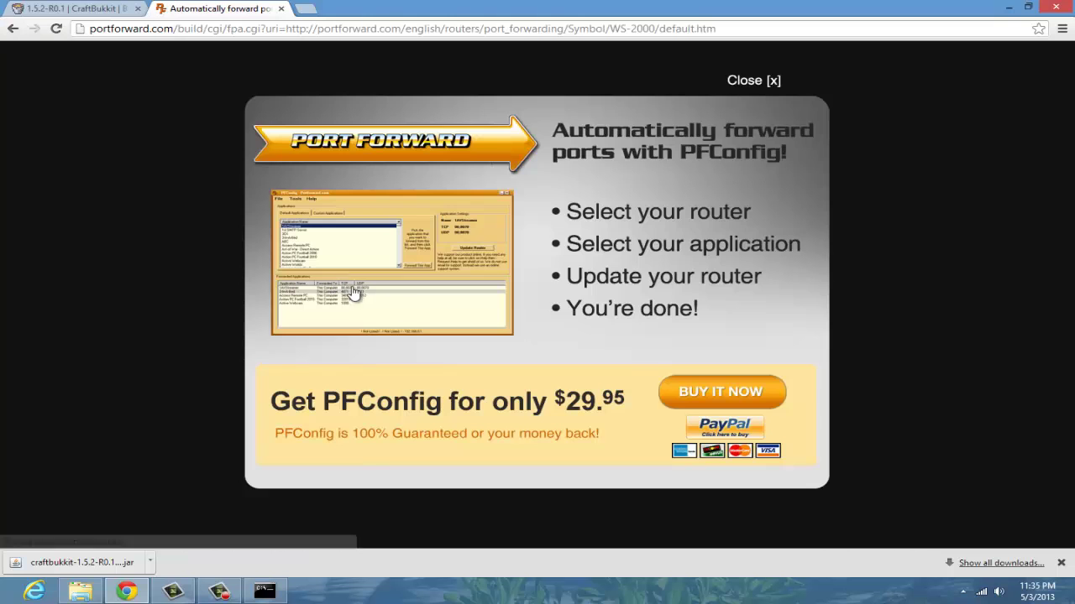
pyautogui.click(768, 80)
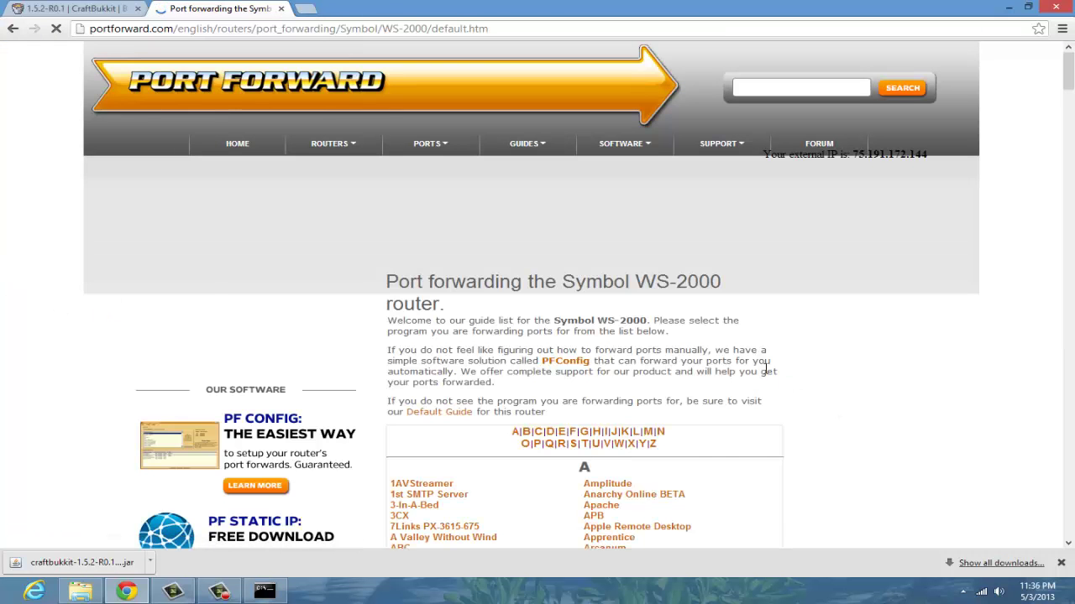
# Find Minecraft Server in the router's program list and open its port forwarding guide
pyautogui.scroll(-20, 764, 367)
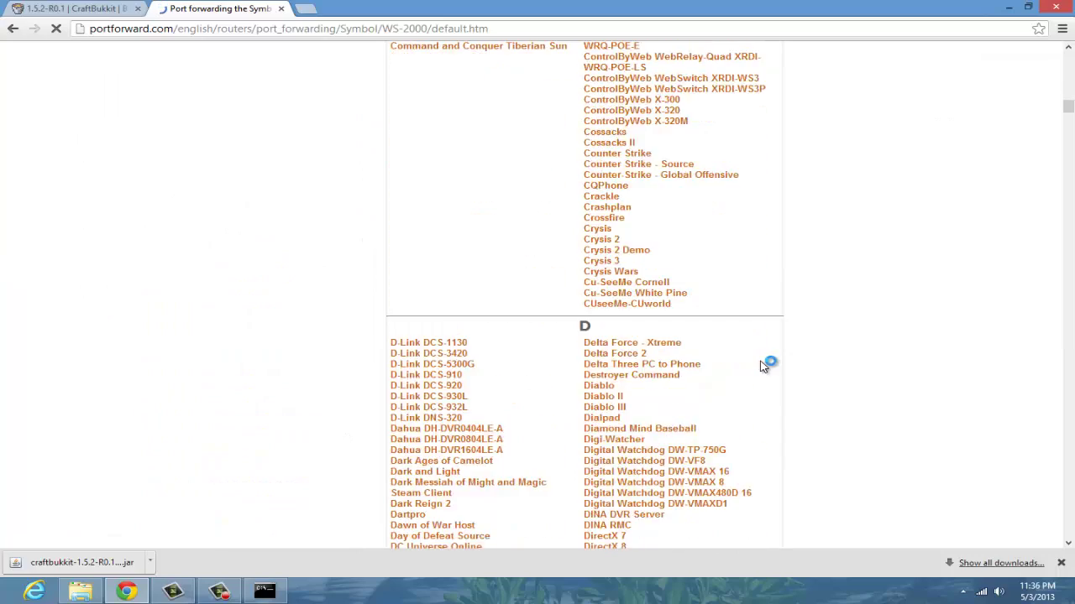
pyautogui.scroll(-20, 764, 367)
pyautogui.scroll(10, 746, 354)
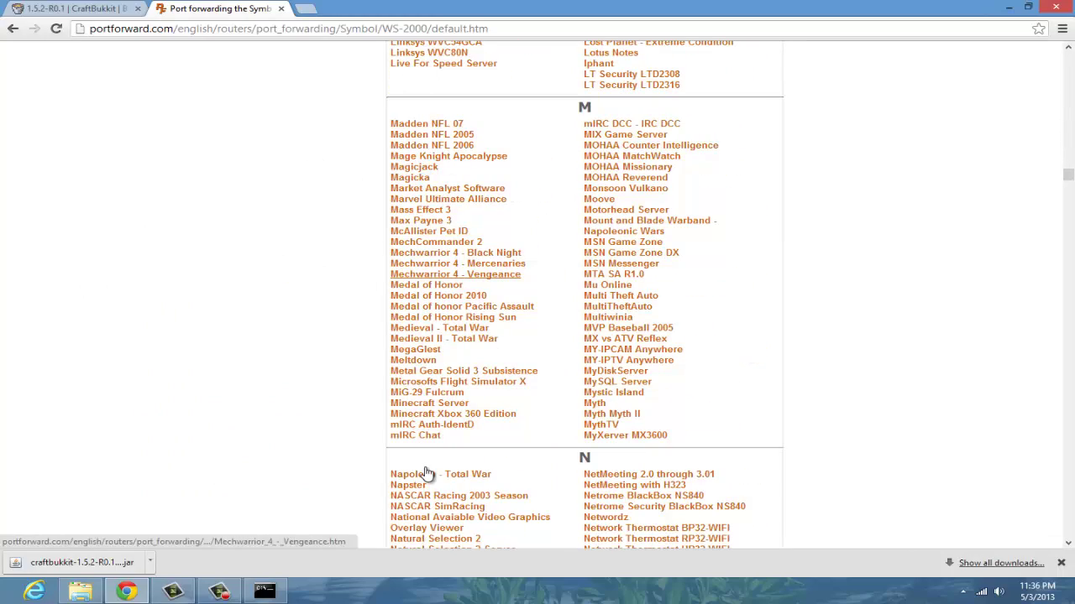
pyautogui.click(428, 406)
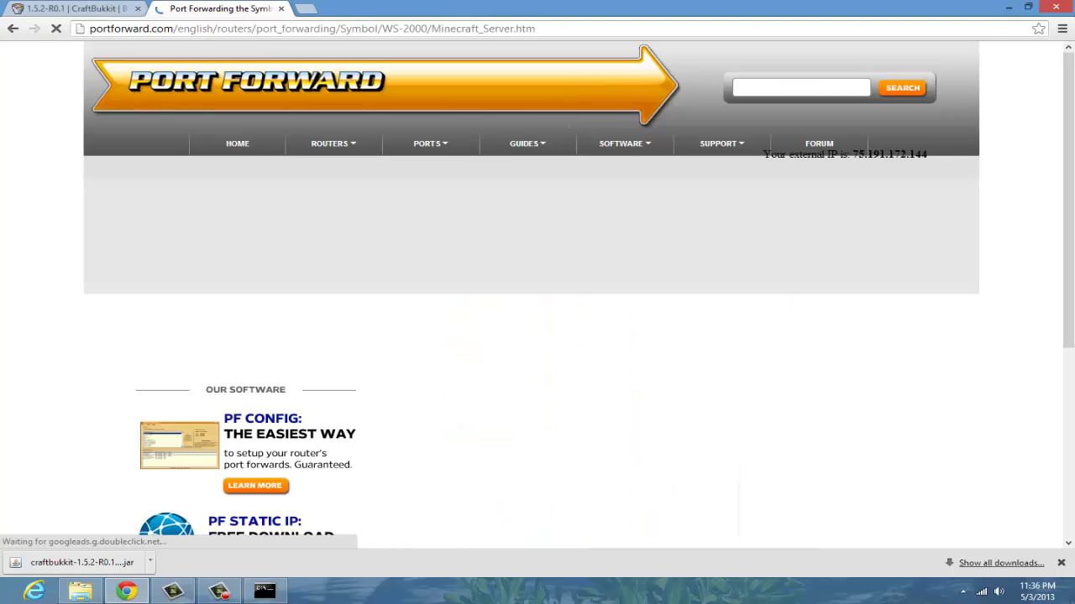
# Read through the Minecraft Server port forwarding guide, covering the static IP, router login and NAT setup instructions
pyautogui.scroll(-1, 741, 311)
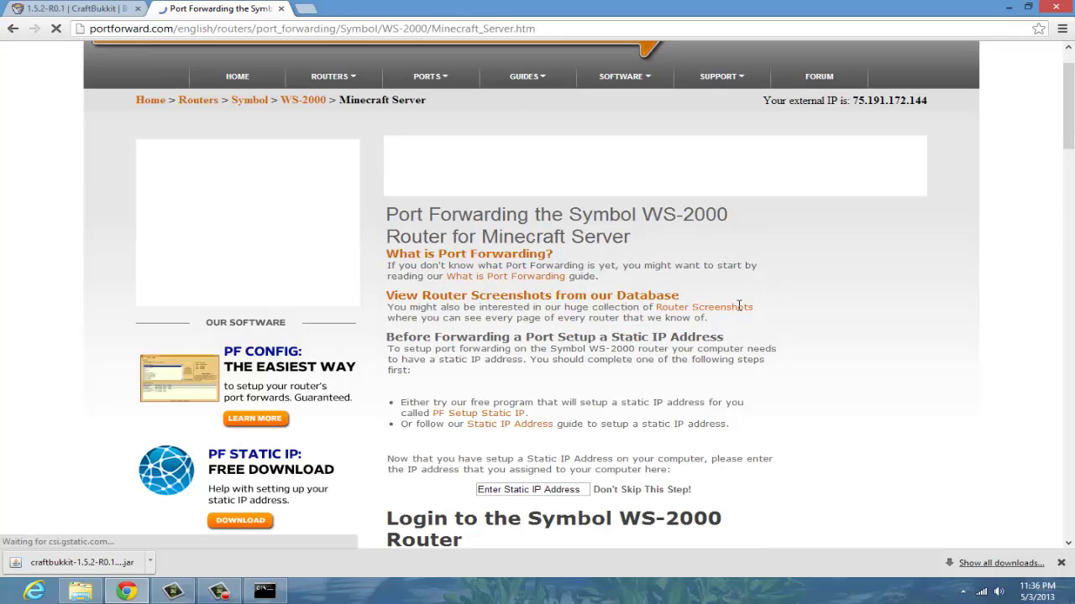
pyautogui.scroll(-5, 739, 307)
pyautogui.scroll(2, 739, 307)
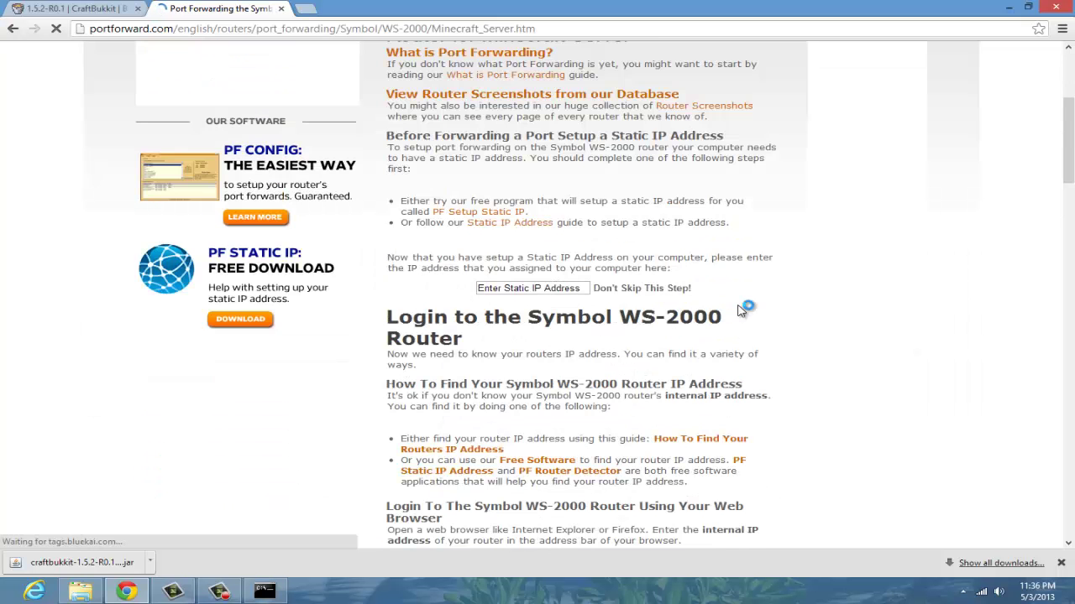
pyautogui.scroll(-8, 741, 311)
pyautogui.scroll(-2, 739, 302)
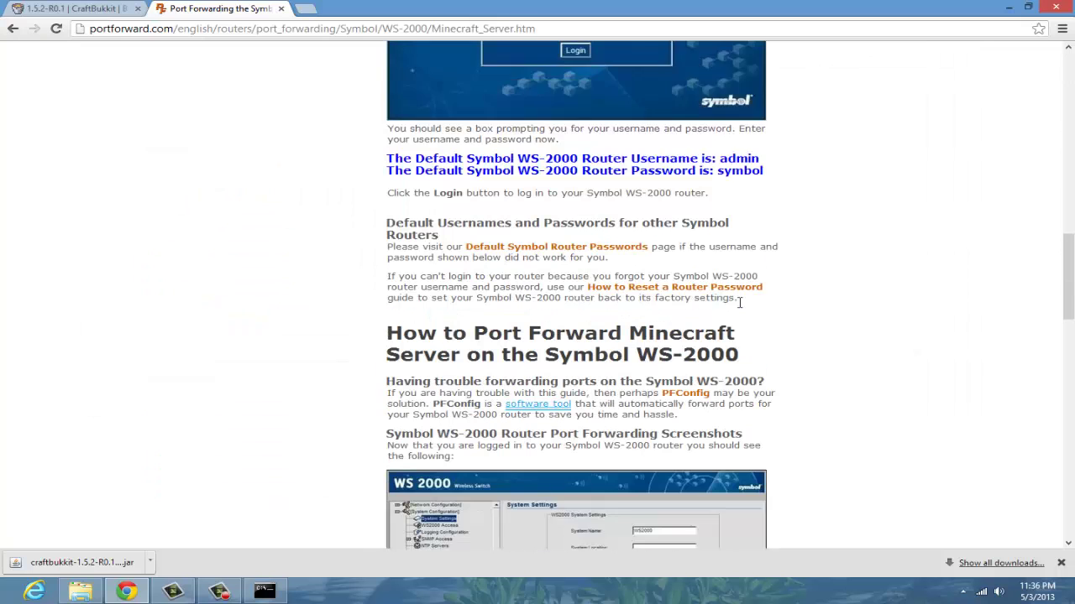
pyautogui.scroll(-2, 739, 302)
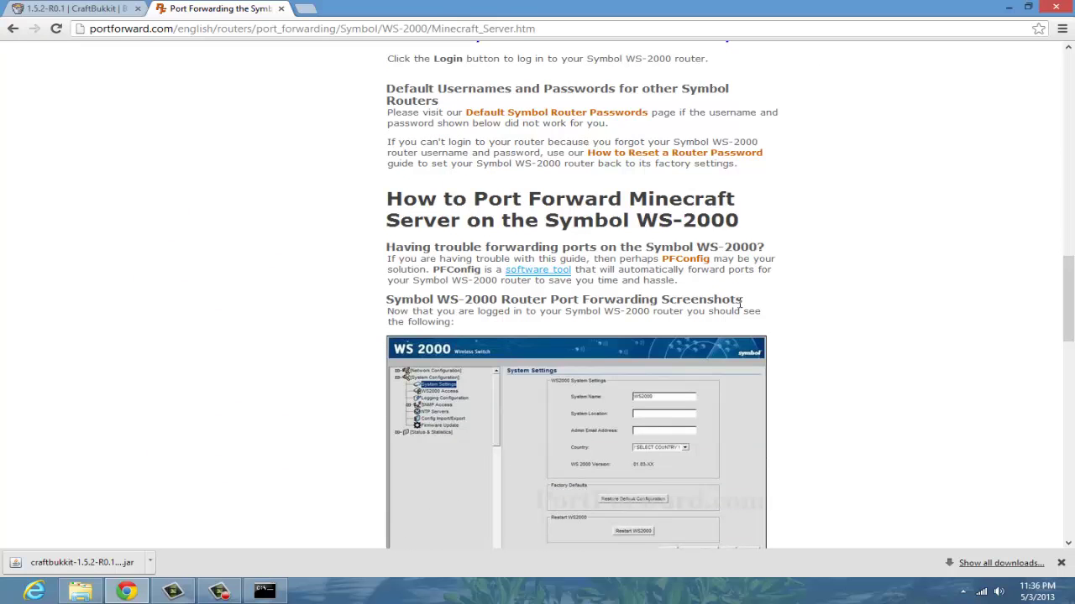
pyautogui.scroll(-4, 739, 302)
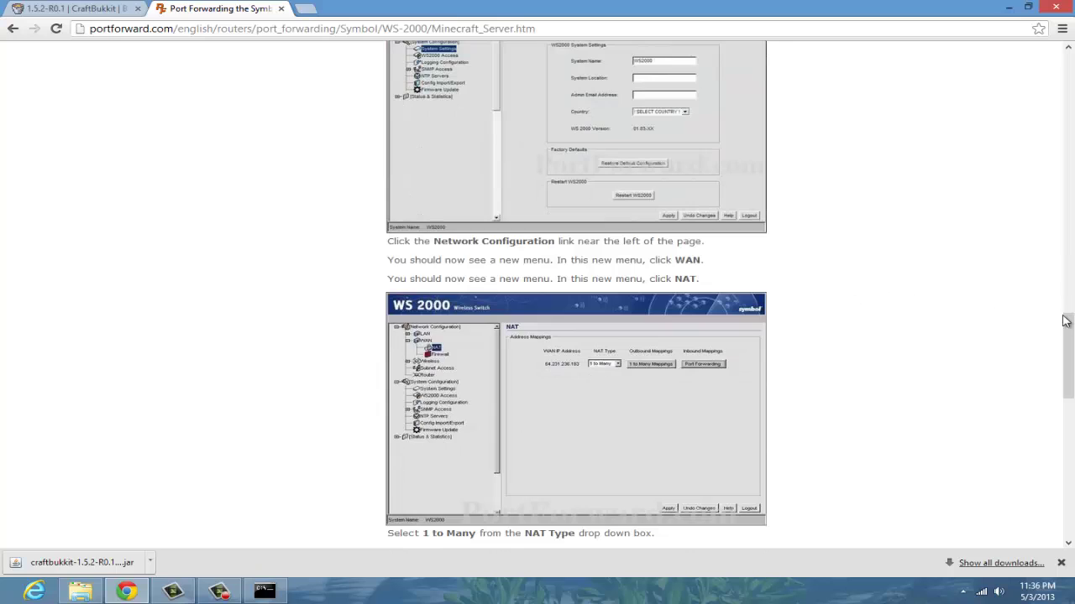
pyautogui.moveTo(1067, 323); pyautogui.dragTo(1069, 70)
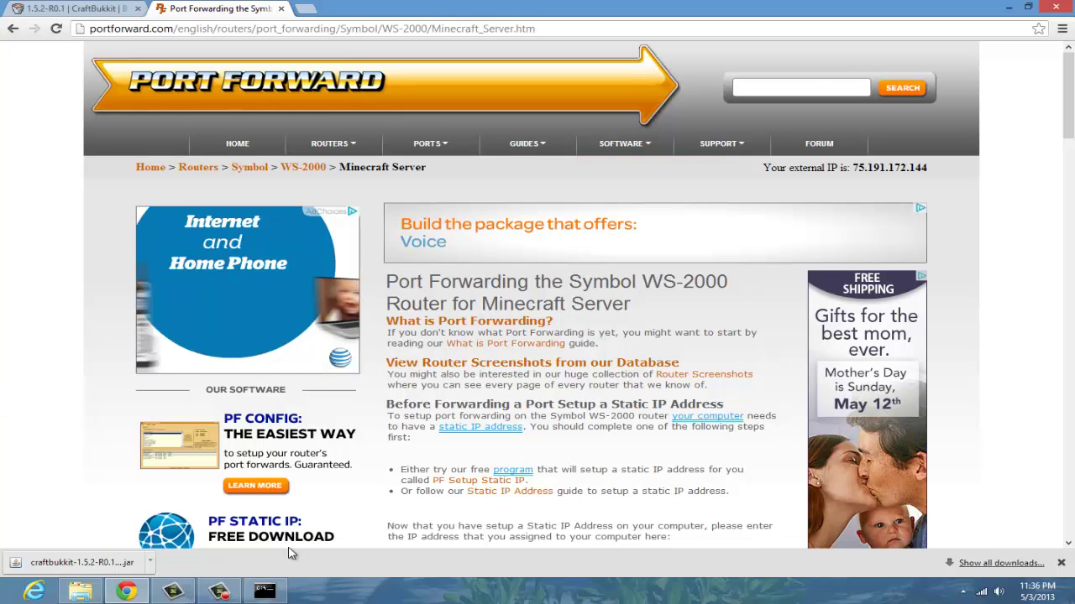
# Check the running server's console window and return to the Minecraft Server folder to view the generated files
pyautogui.click(279, 593)
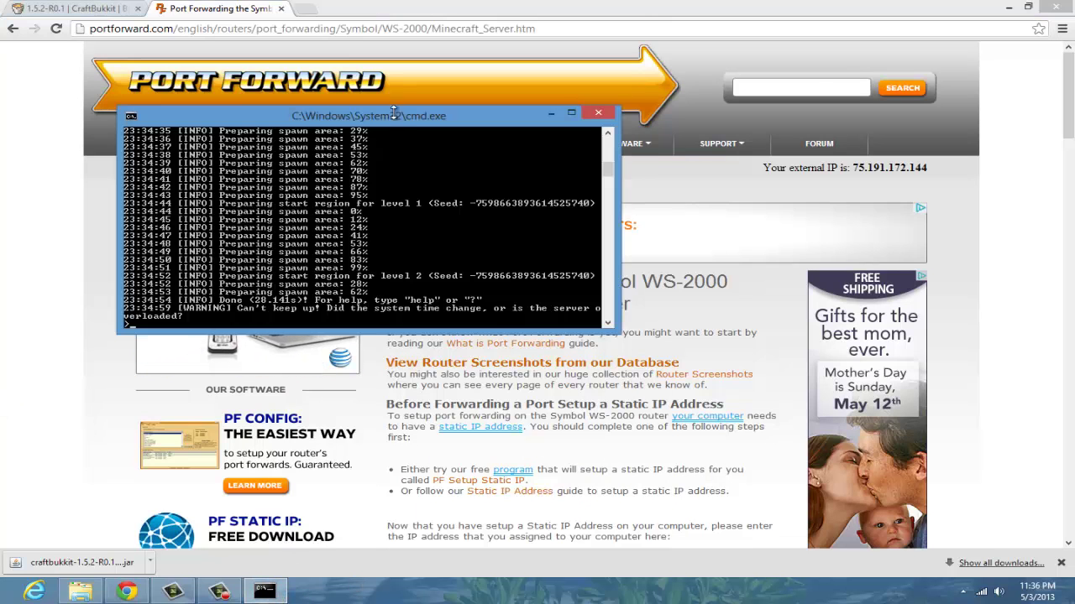
pyautogui.moveTo(400, 126); pyautogui.dragTo(563, 263)
pyautogui.click(81, 592)
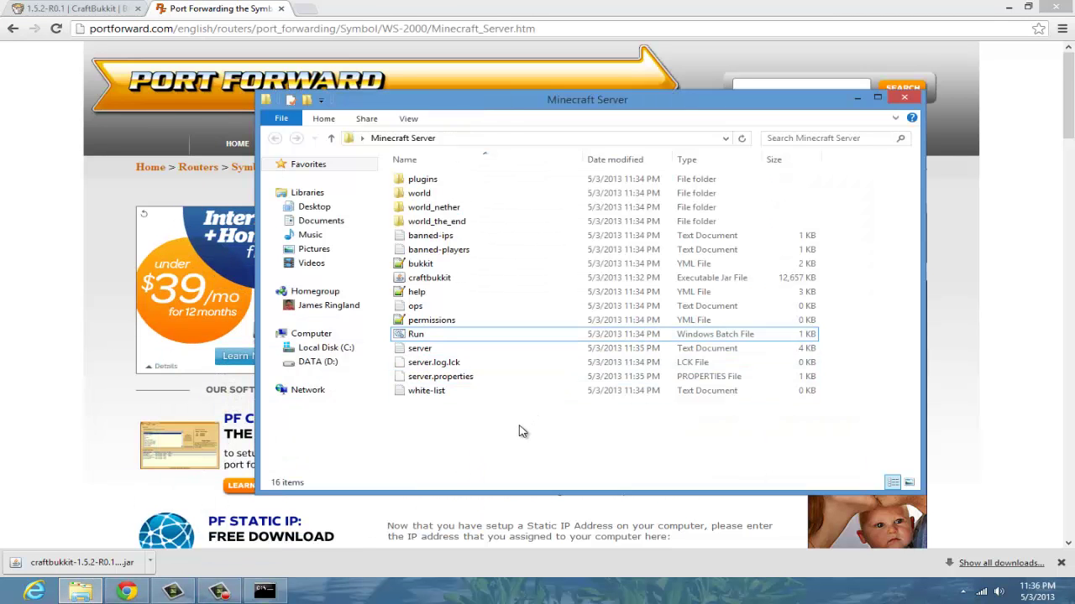